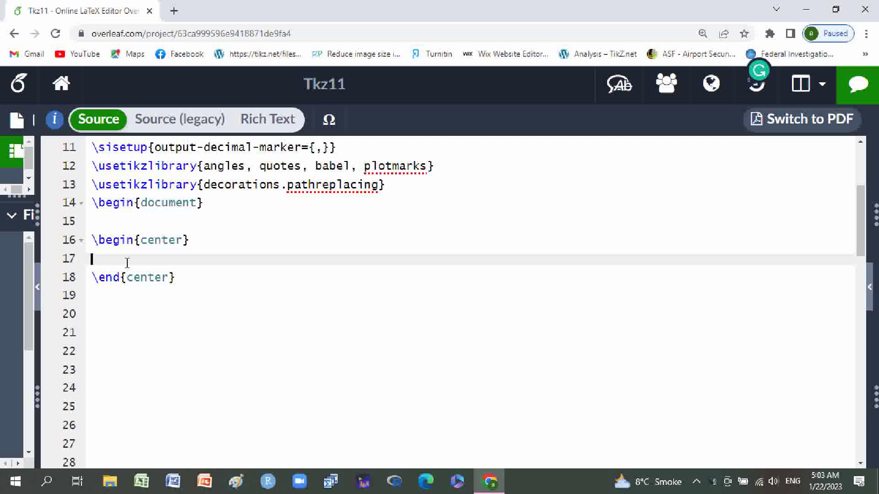
text(\)
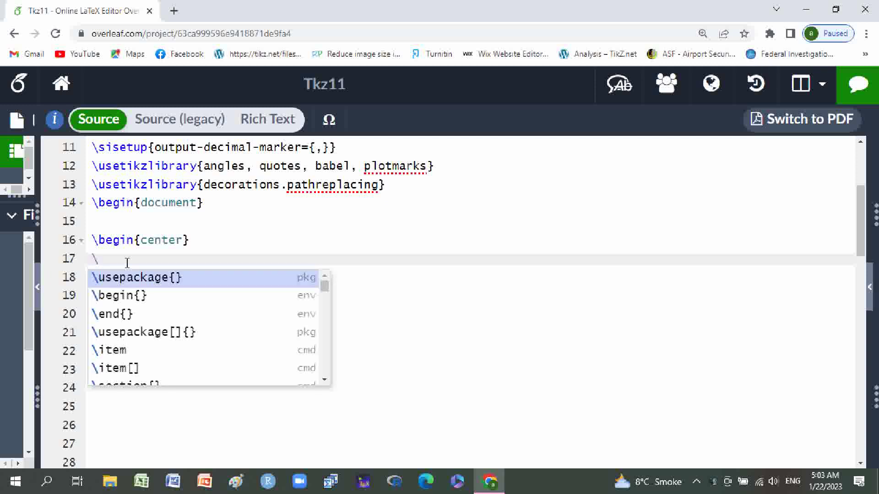
text(beg)
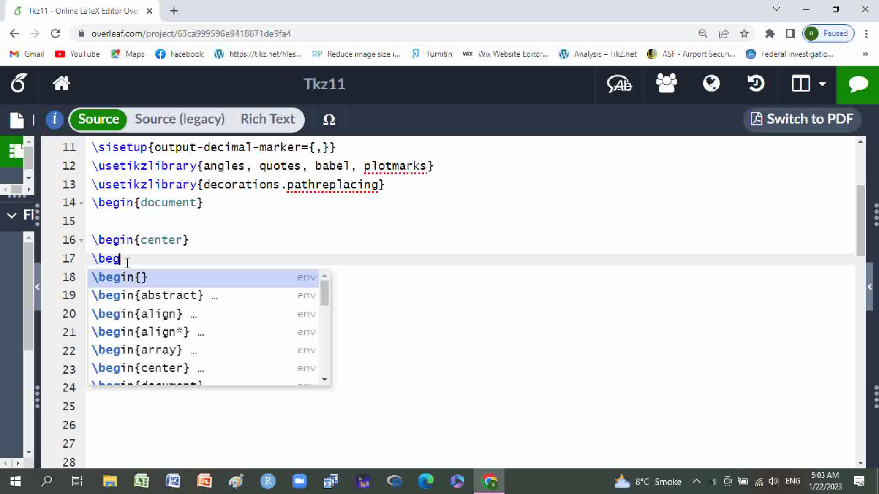
text(in{)
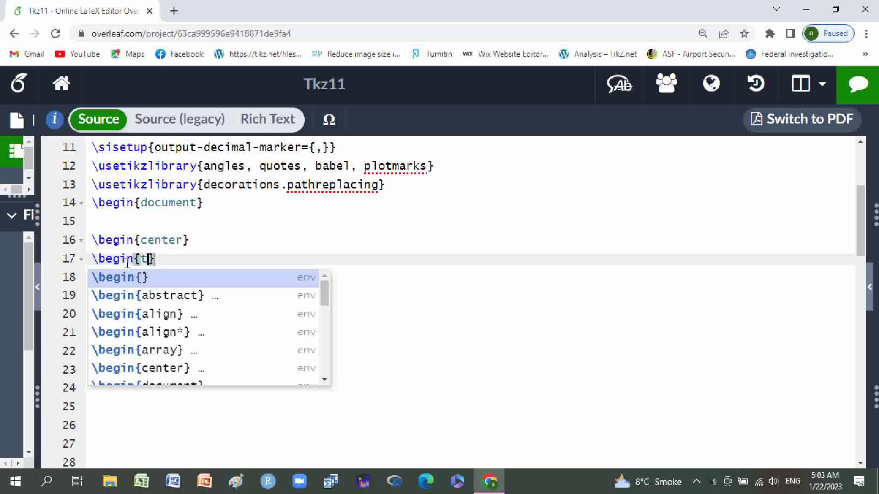
text(tik)
Step: Insert an empty tikzpicture environment on line 17 using the \begin{tik autocomplete
key(Return)
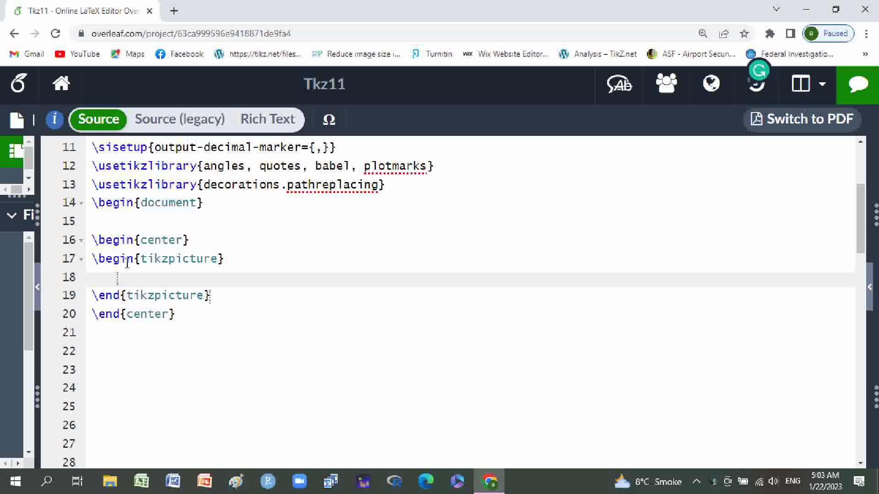
text(\)
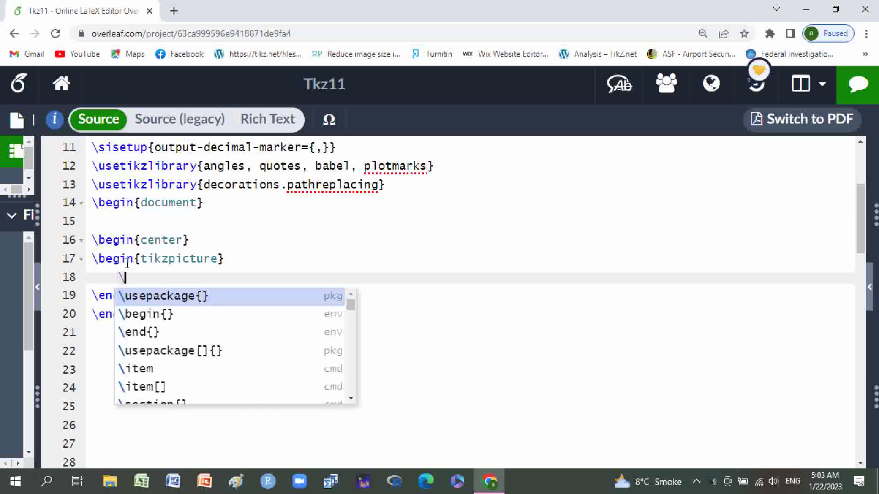
text(dr)
Step: Write \draw[thick,blue](0,-7)circle(3cm); on line 18, followed by a new line
key(Return)
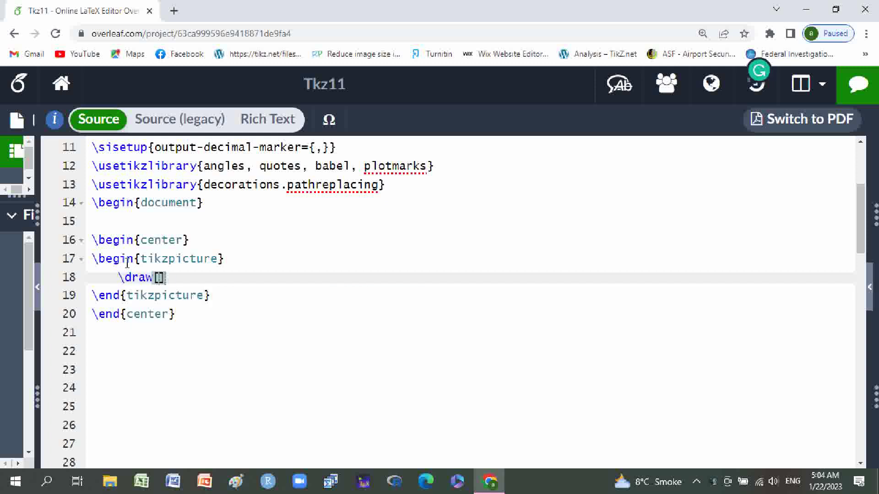
text(thick)
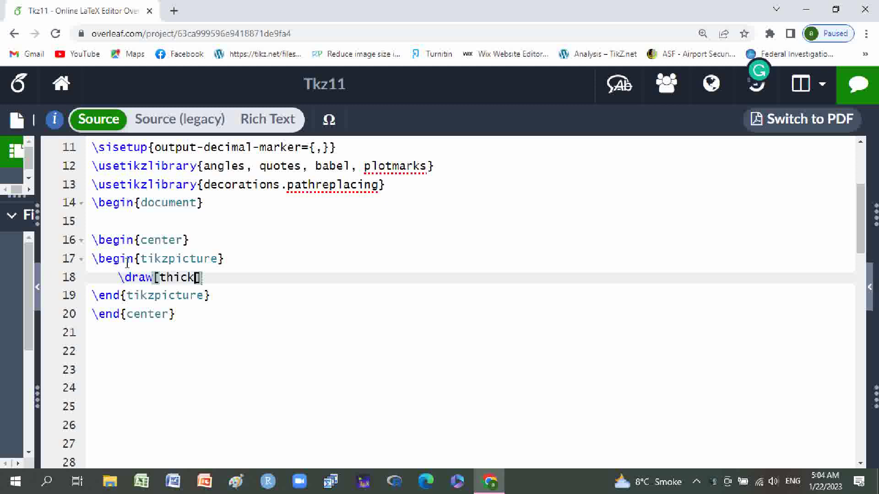
text(,blue)
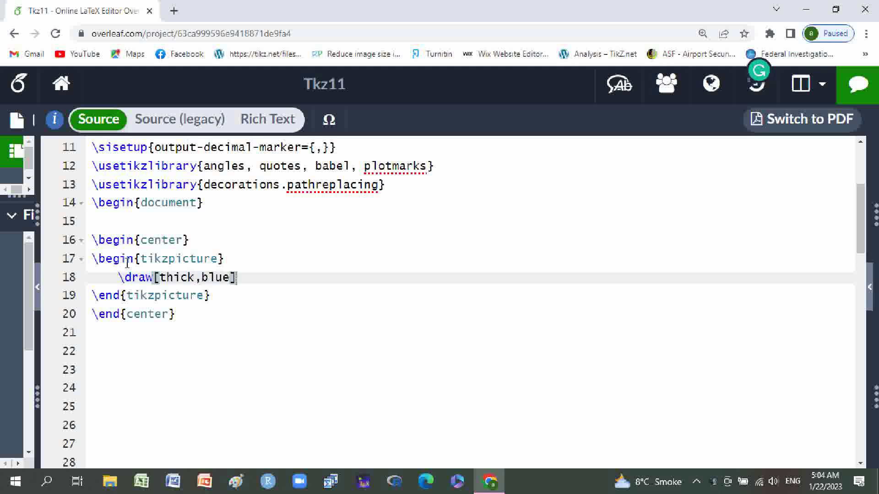
key(Right)
text(()
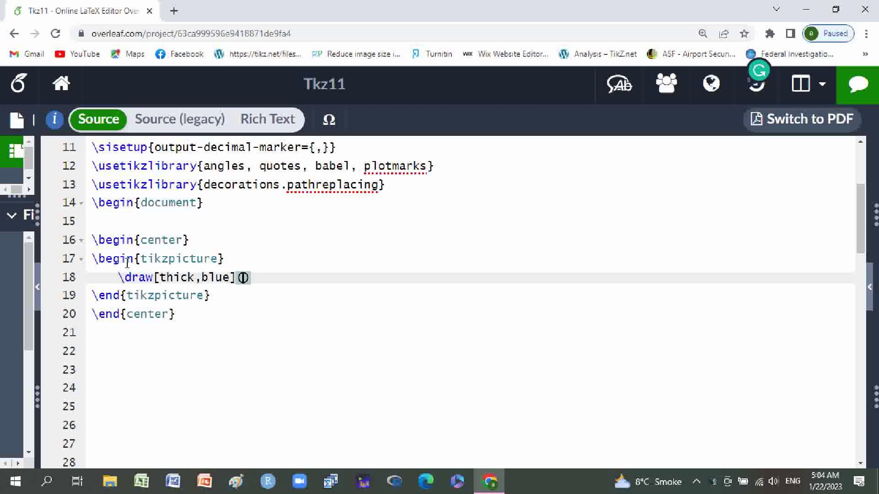
text(0,-)
text(7))
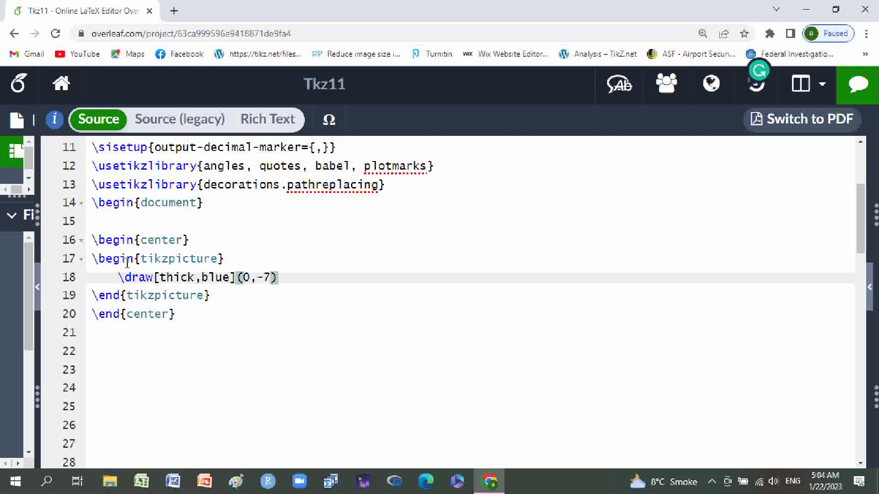
text(cir)
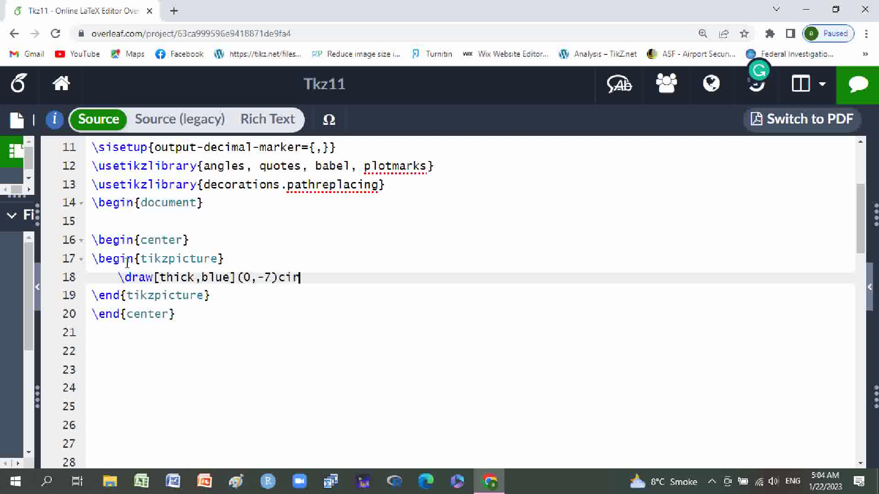
text(cle)
text(())
text(3c)
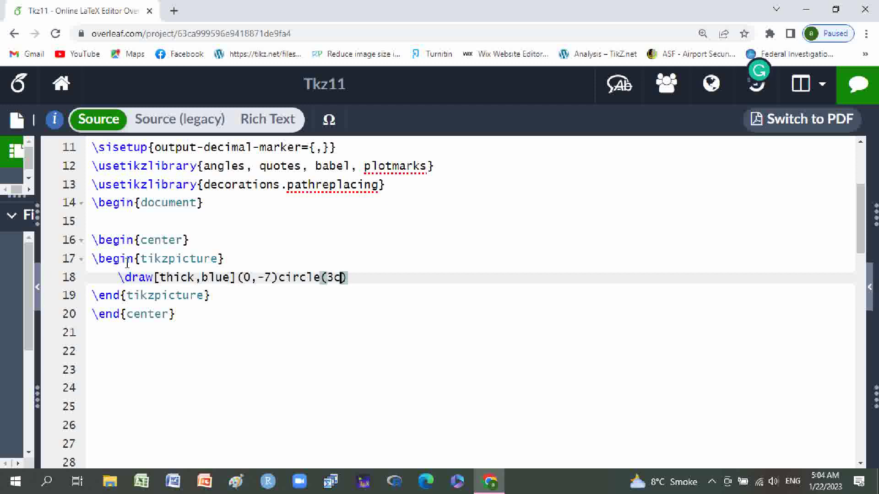
text(m)
key(Right)
text(;)
key(Return)
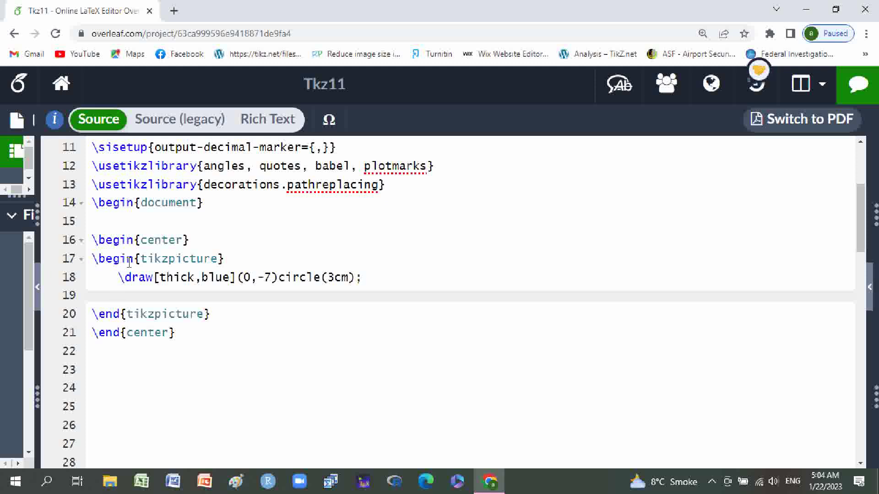
text(\)
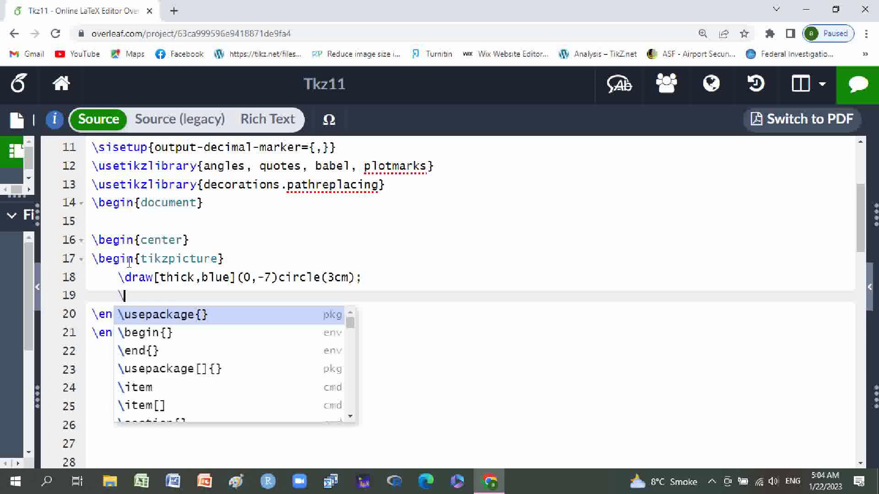
text(dr)
Step: Write \draw[dashed,thick,red](0,-7)ellipse(3cm and 1cm); on line 19, followed by a new line
key(Return)
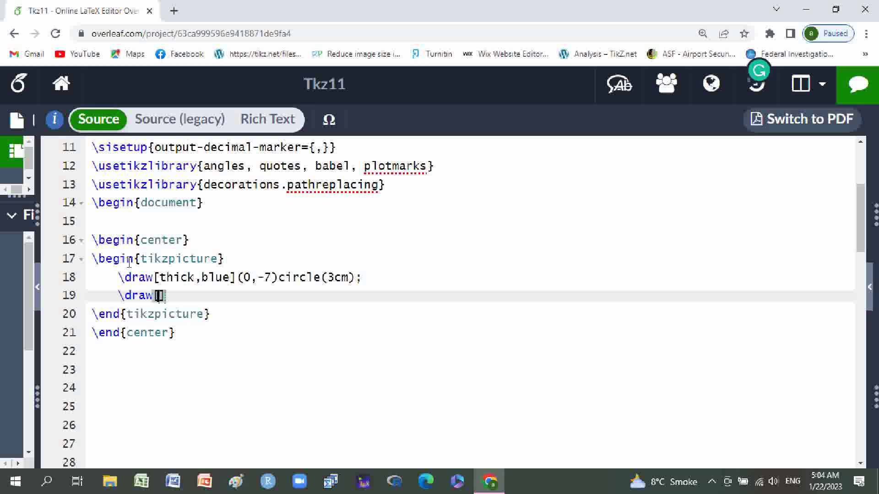
text(dashed)
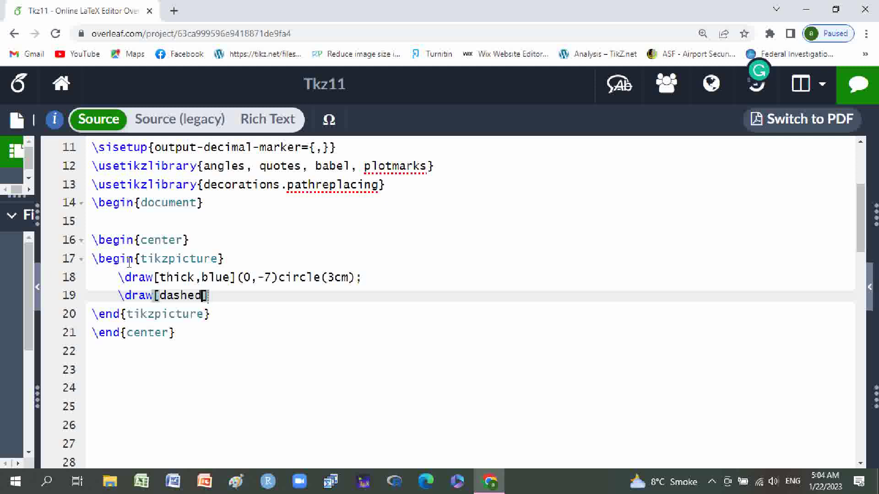
text(,)
text(t)
text(hick)
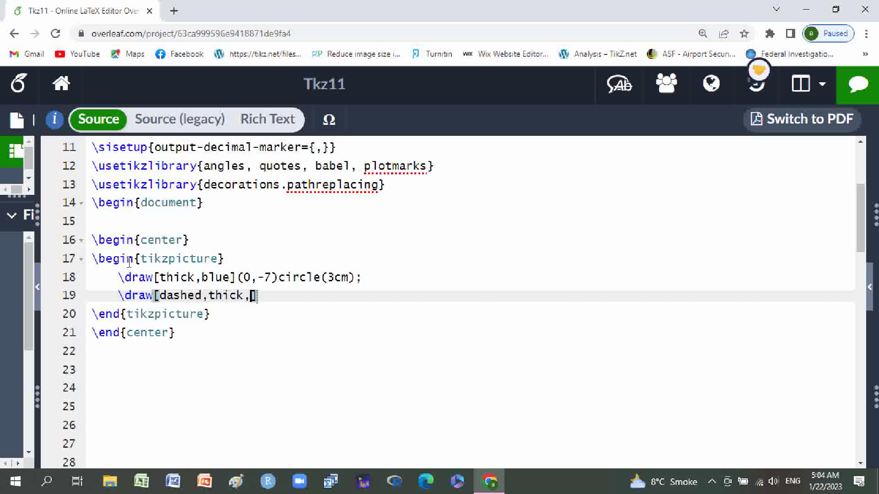
text(,)
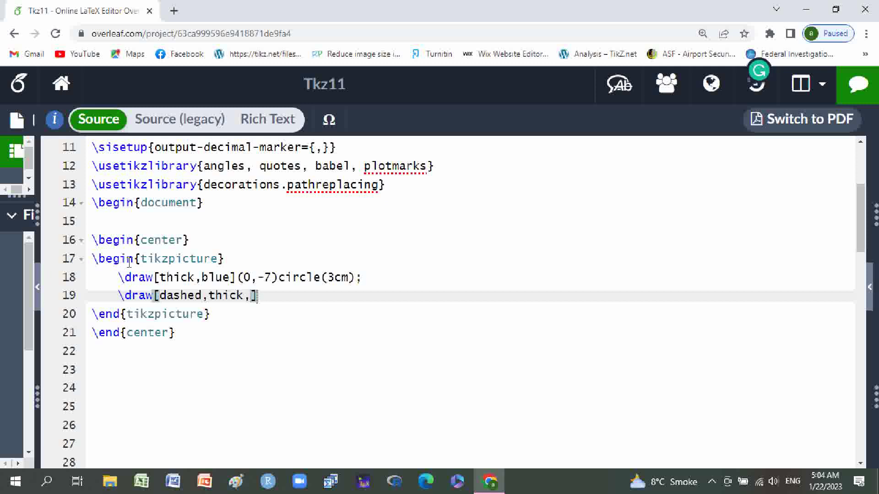
text(red)
key(Right)
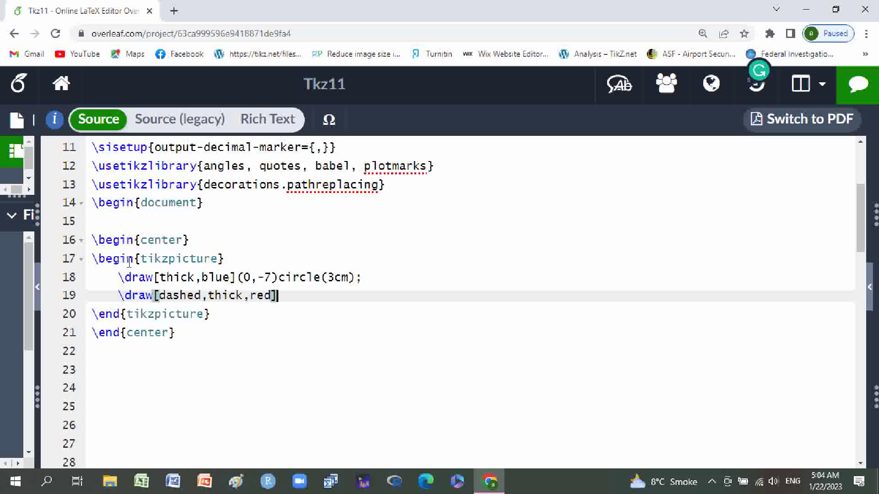
text(()
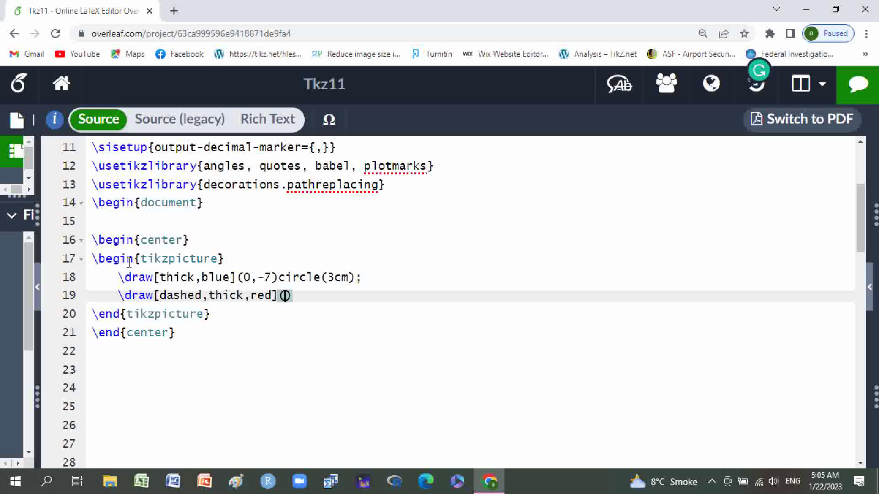
text(0,-7)
key(Right)
text(ell)
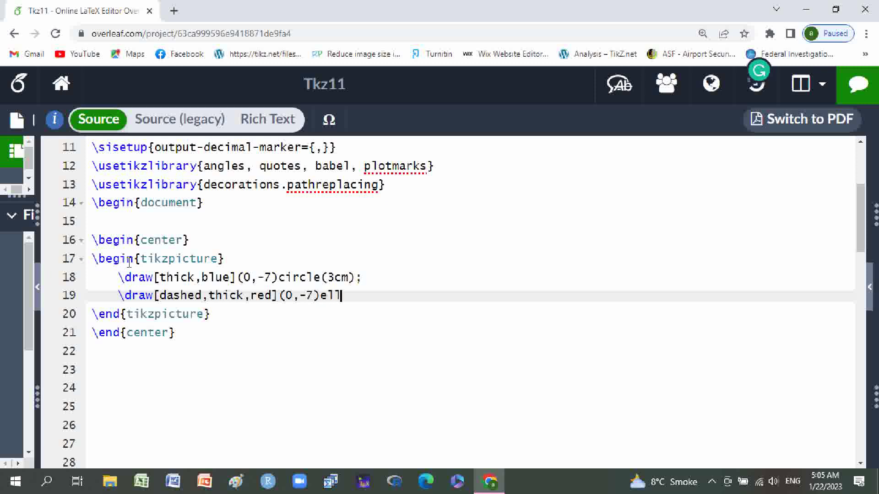
text(ipse)
text(())
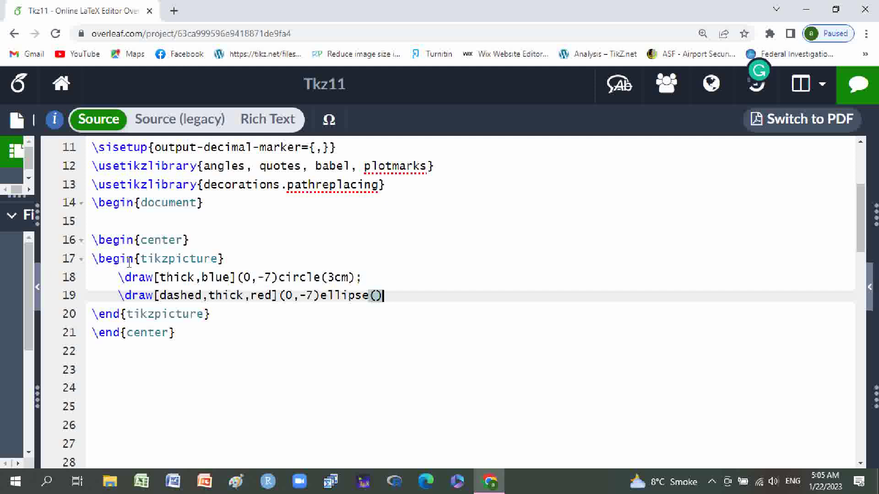
text(3c)
text(mand)
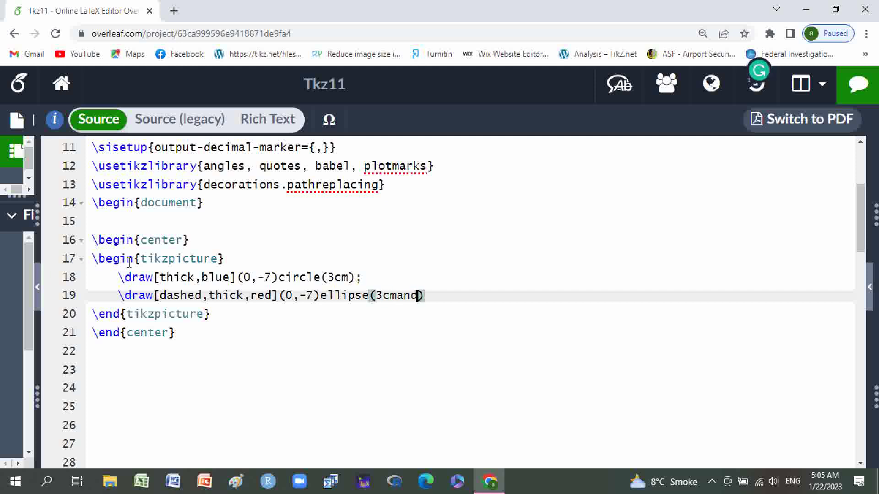
key(Left)
key(Left)
key(Left)
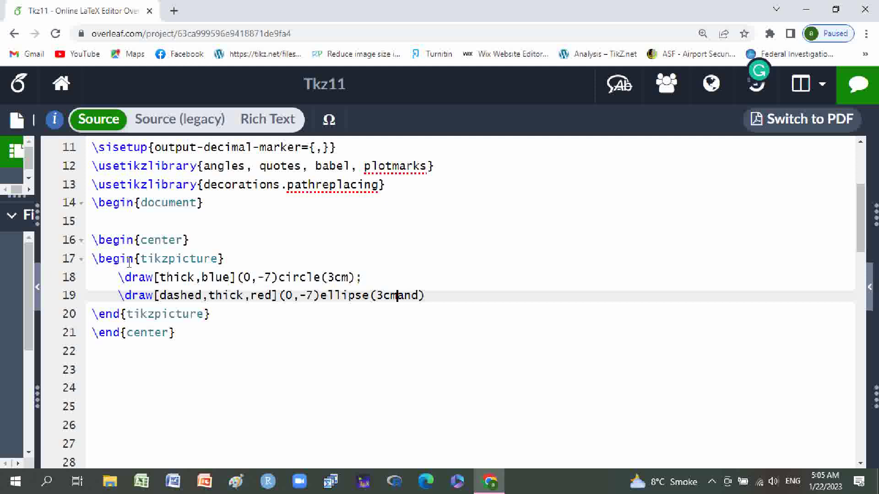
key(Right)
key(Right)
key(Right)
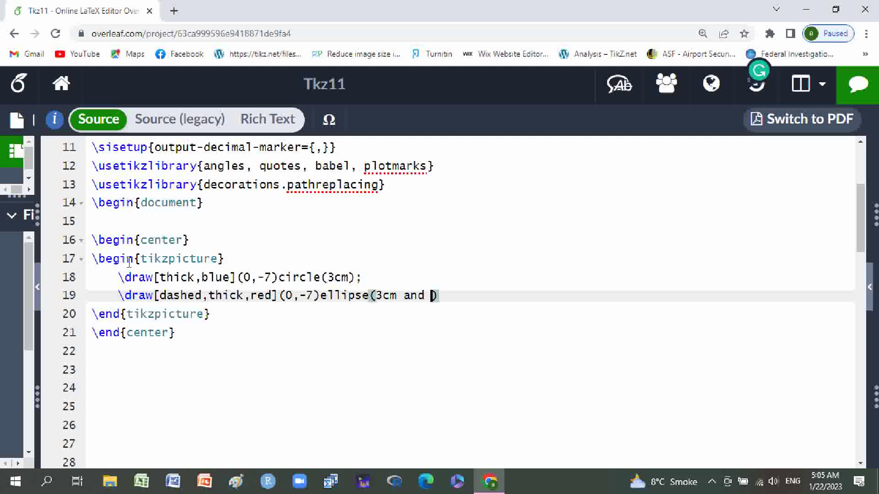
text(1c)
text(m)
key(Right)
text(;)
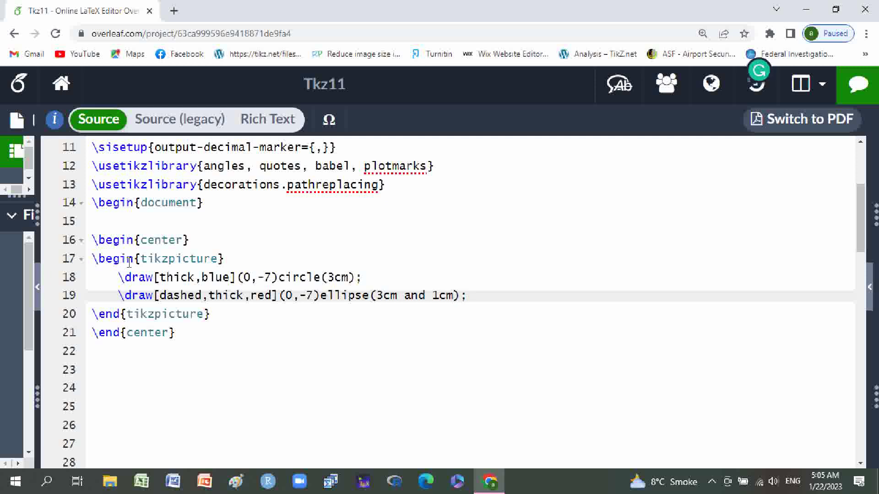
key(Return)
text(\)
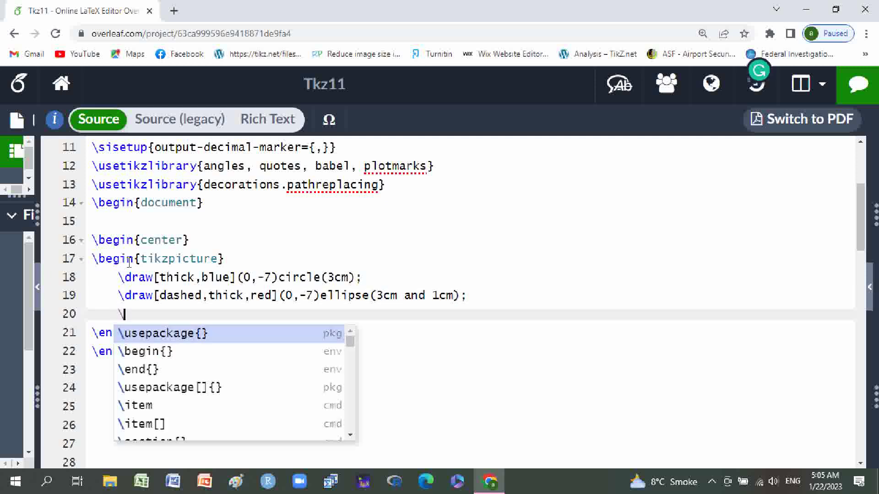
text(cli)
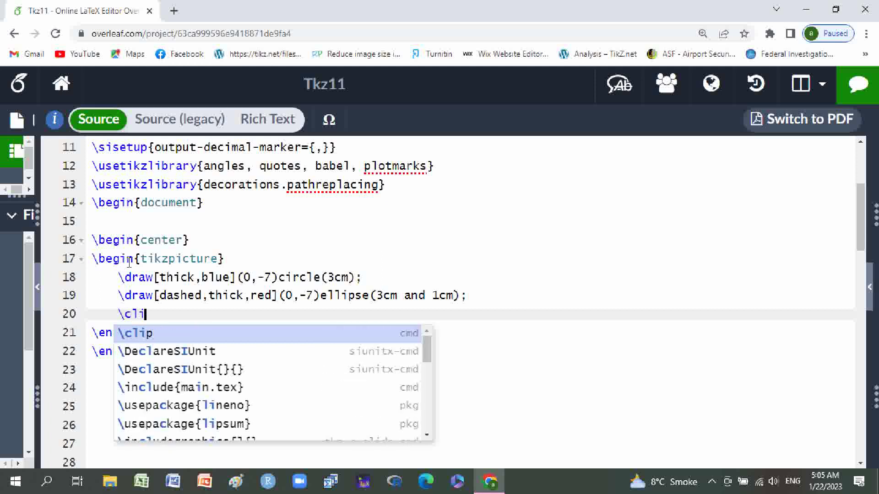
text(p)
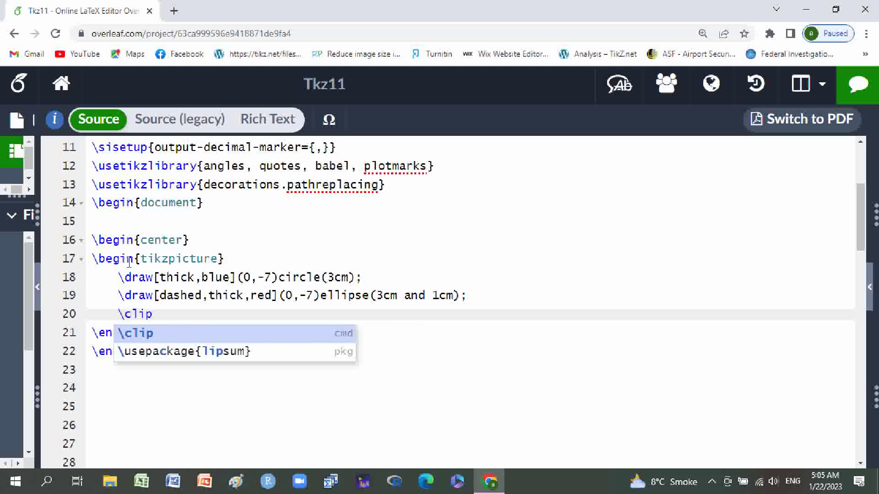
Step: Start the clip \clip(-3,-7)rectangle(3cm,-8cm); on line 20
key(Escape)
text(9)
key(BackSpace)
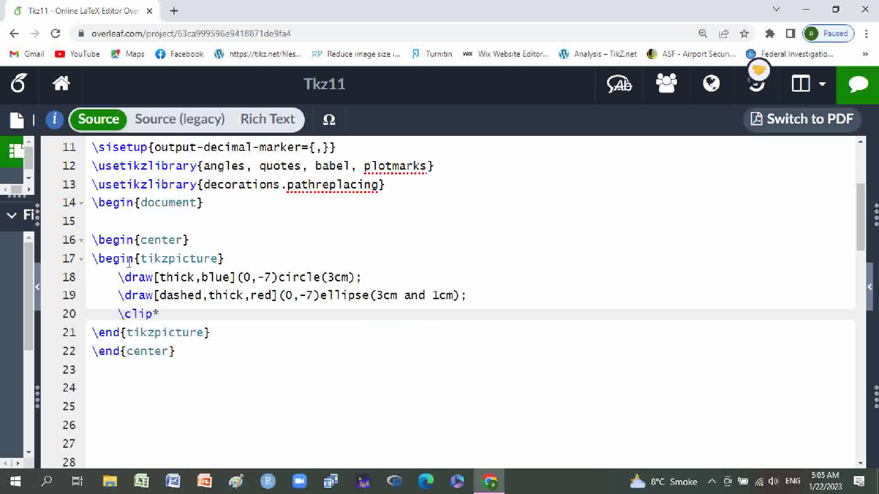
text(())
key(Left)
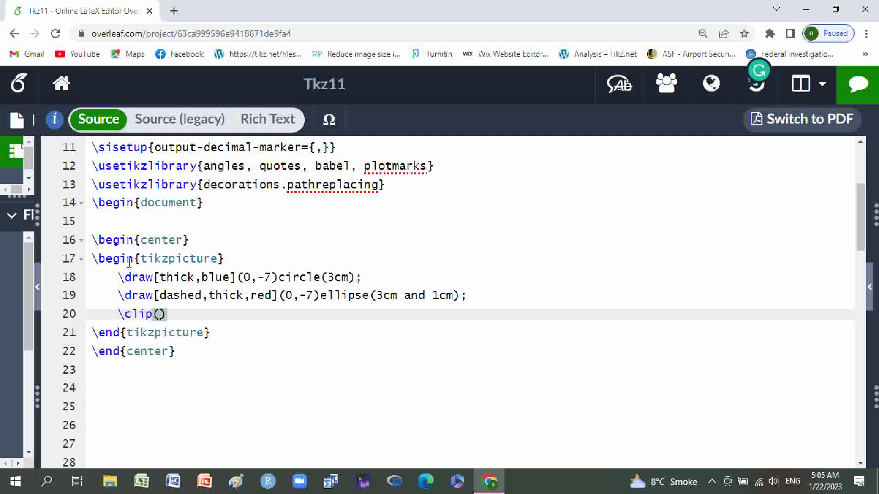
text(-)
text(3,-)
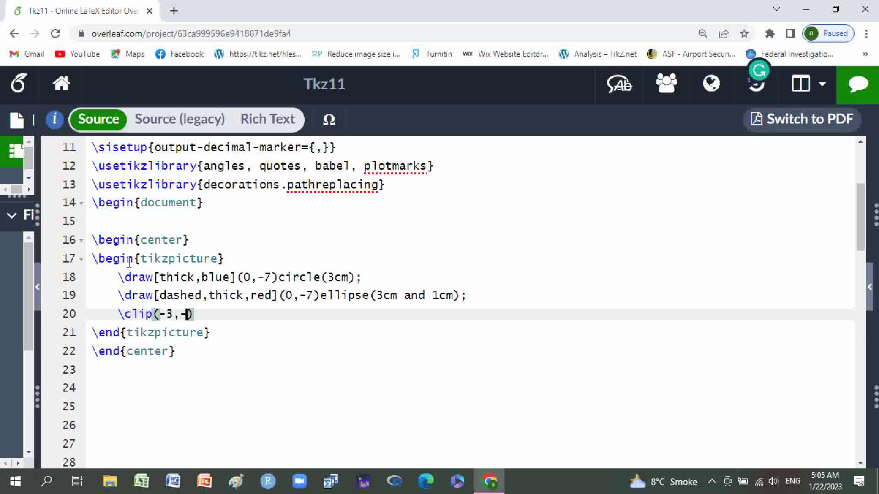
text(7)
key(Right)
text(recta)
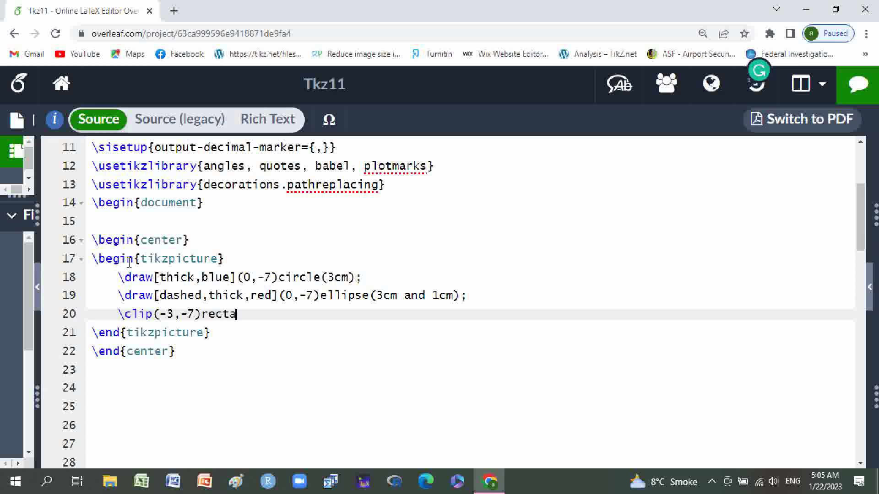
text(ngle)
text( ()
key(Left)
text(3cm)
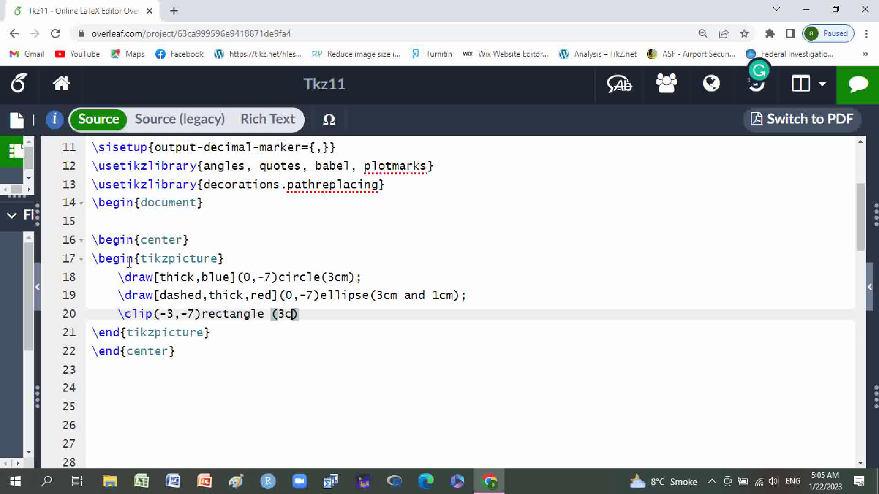
text(,)
text(-8)
text(cm))
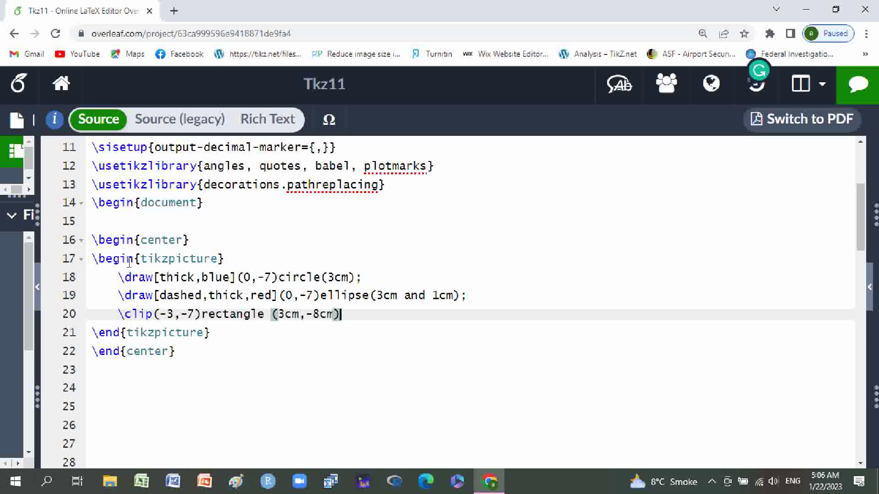
text(;)
Step: Finish the clip at (3cm,-8cm) and start \draw[thick,green](0,-7)ellipse(3cm on line 21
key(Return)
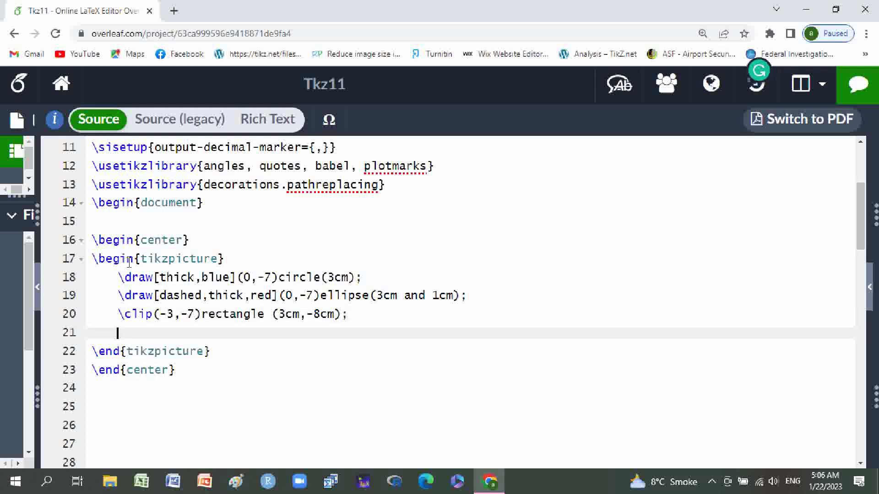
text(\)
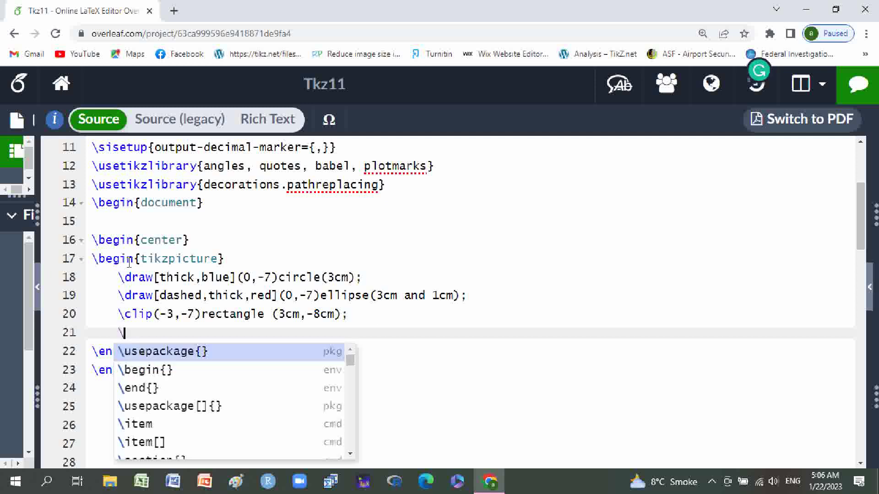
text(dr)
key(Return)
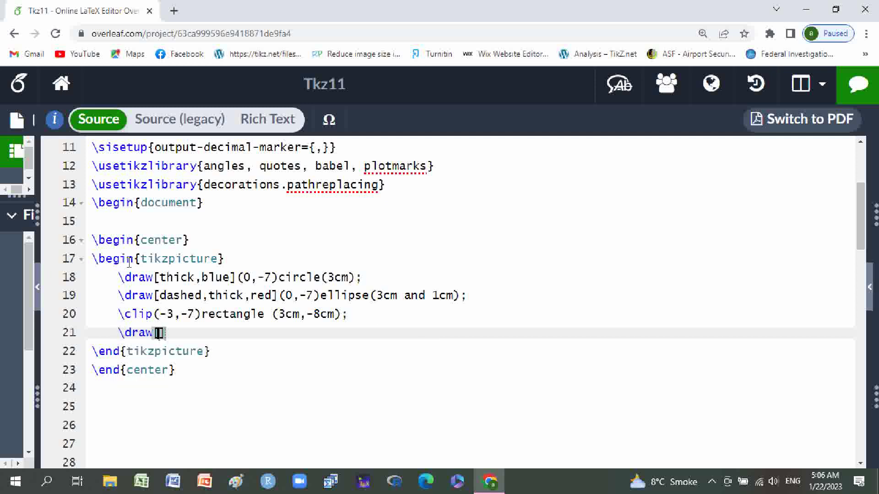
text(th)
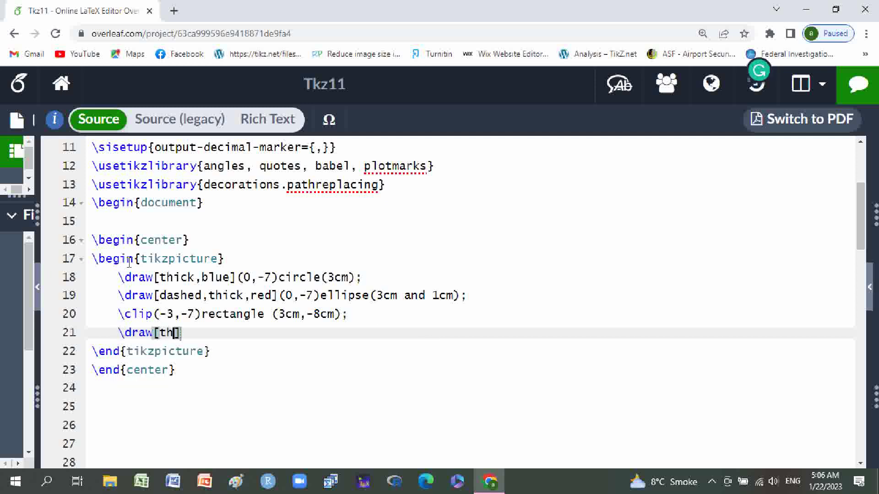
text(ick)
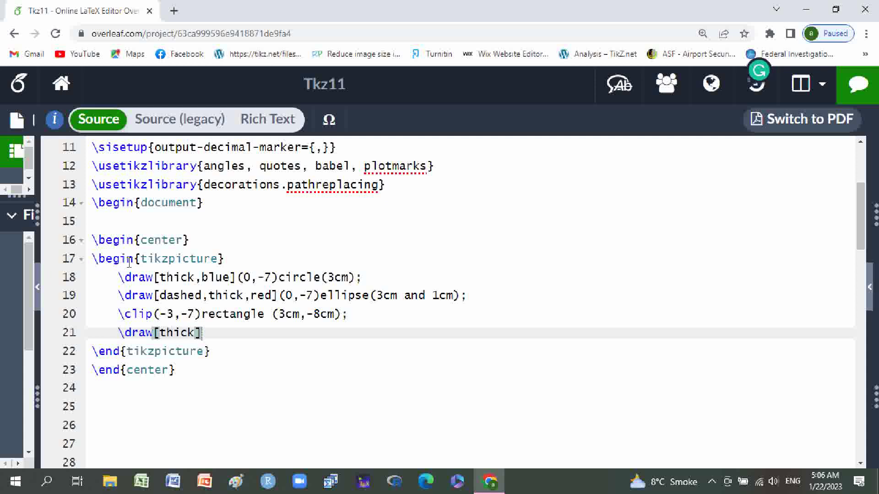
text(,gre)
text(en)
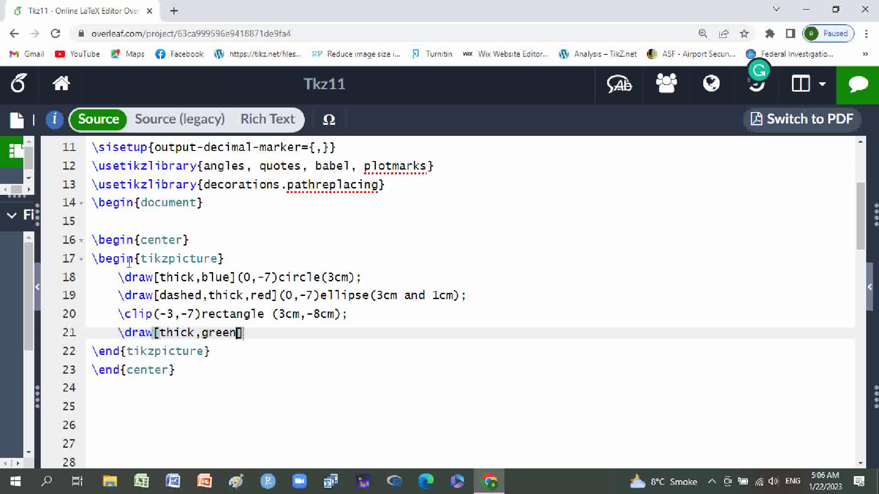
key(Right)
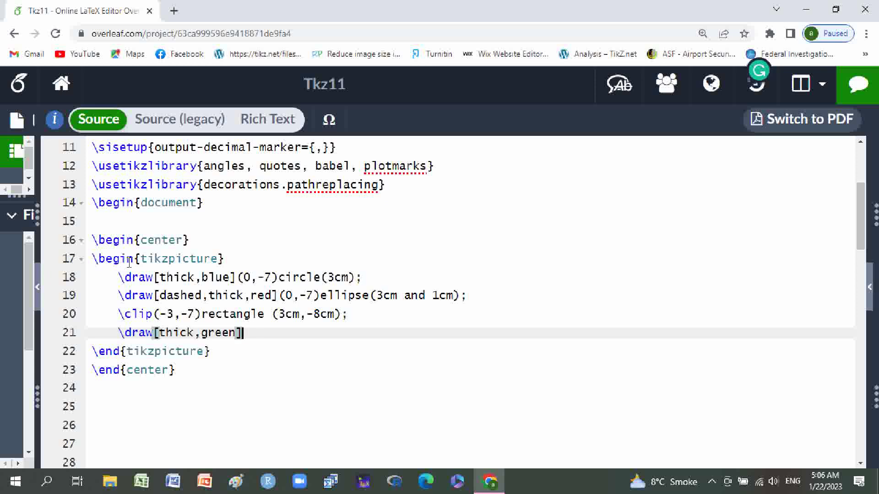
text(())
key(Left)
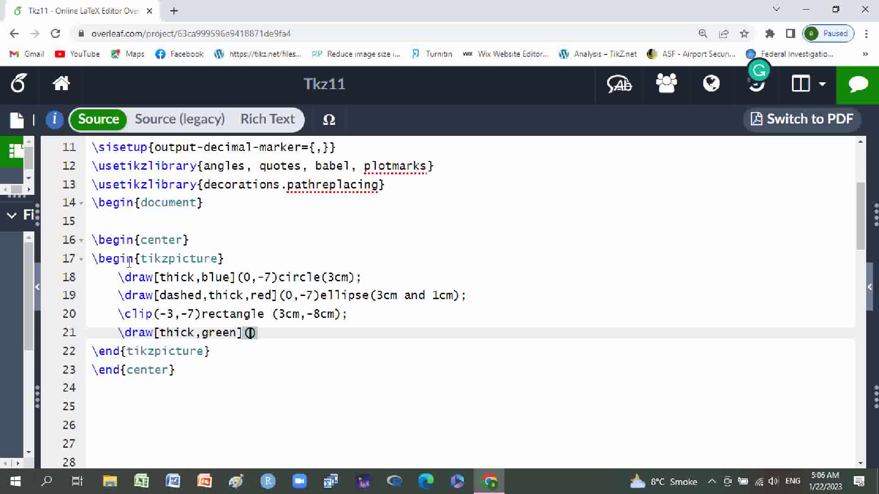
text(0,)
text(-7)
key(Right)
text(elli)
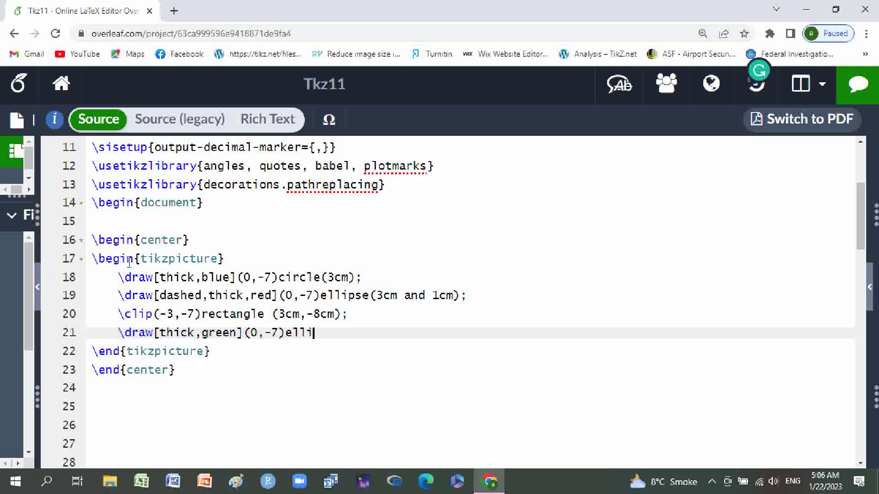
text(pse)
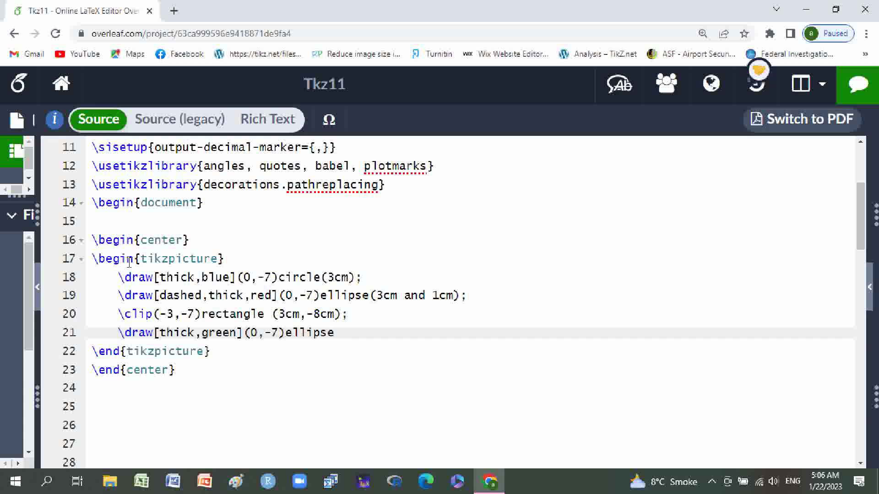
text(())
key(Left)
text(3cm)
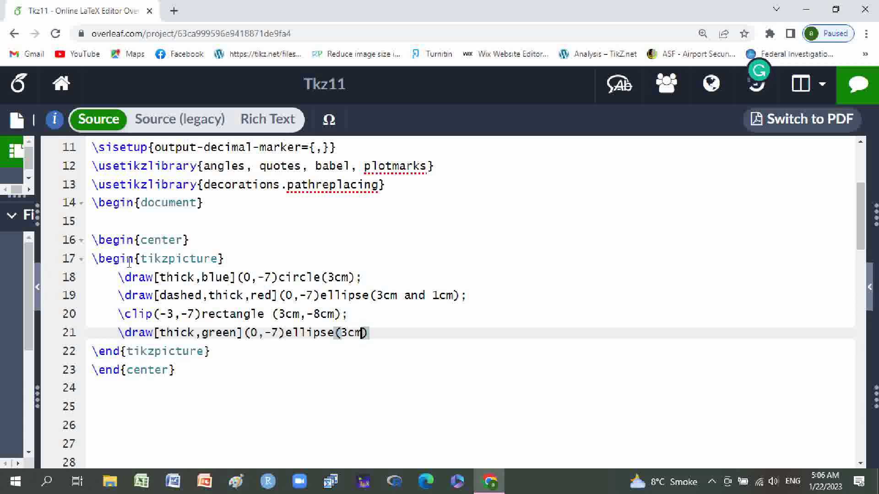
text( and )
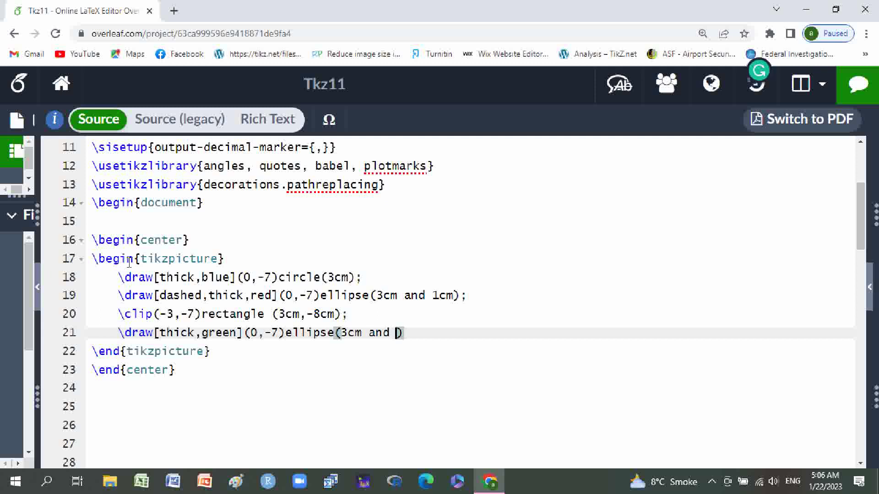
text(1c)
text(m))
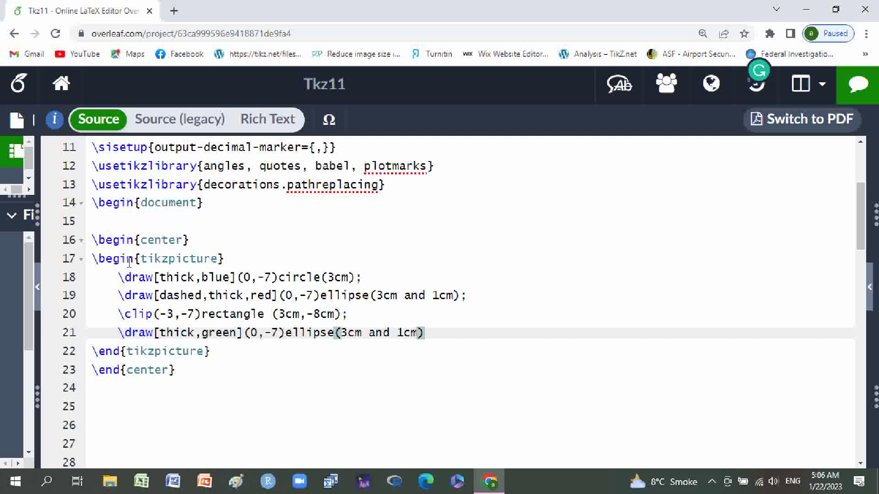
text(;)
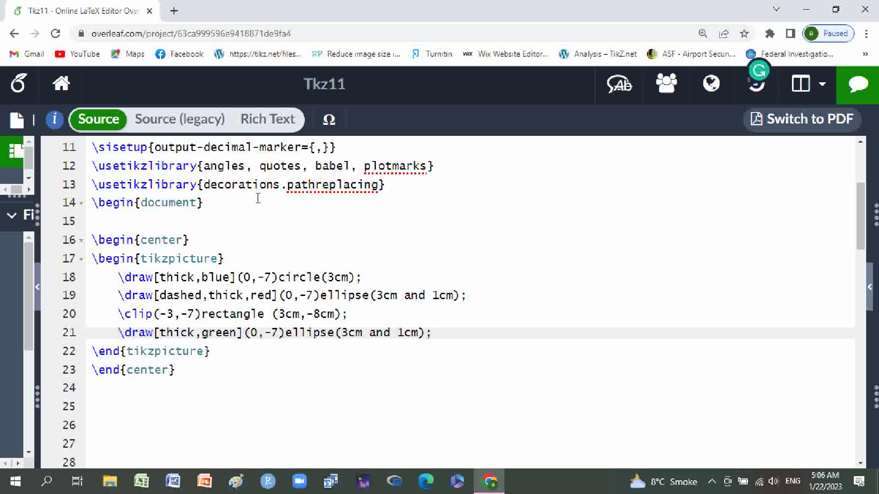
Step: Show and recompile the PDF preview of the sphere, then widen the code pane
click(871, 289)
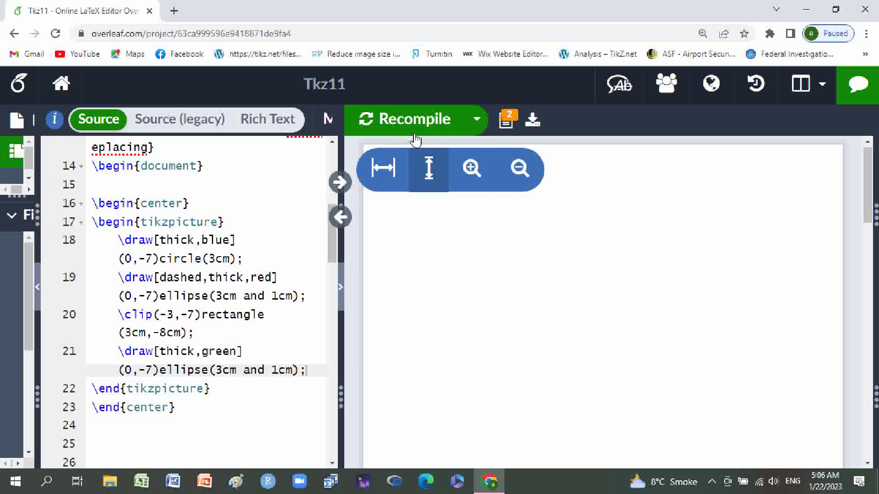
click(411, 118)
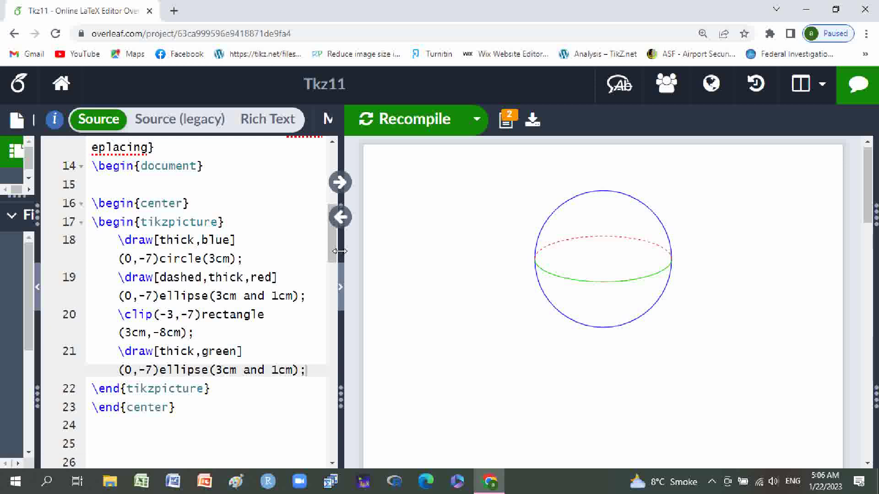
mouse_move(341, 275)
mouse_down()
mouse_move(383, 259)
mouse_move(443, 256)
mouse_up()
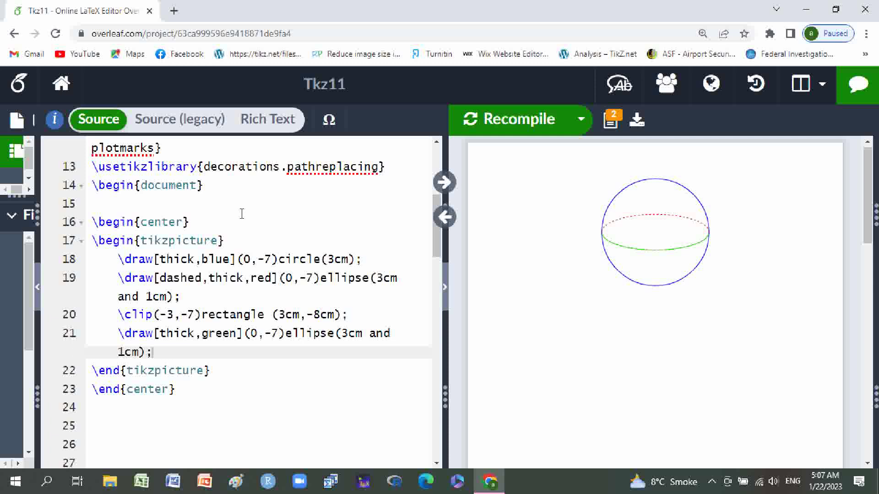
Step: Swap blue for purple on line 18, red for black on line 19, green for yellow on line 21
click(228, 259)
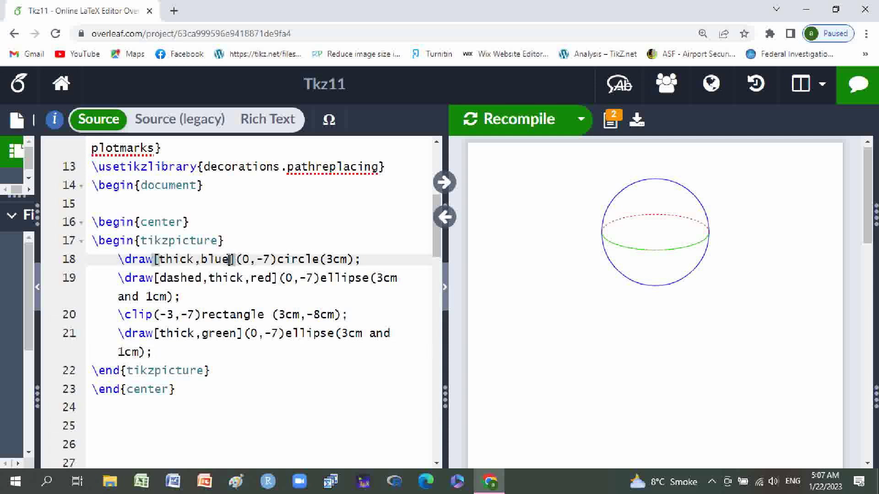
key(BackSpace)
key(BackSpace)
key(BackSpace)
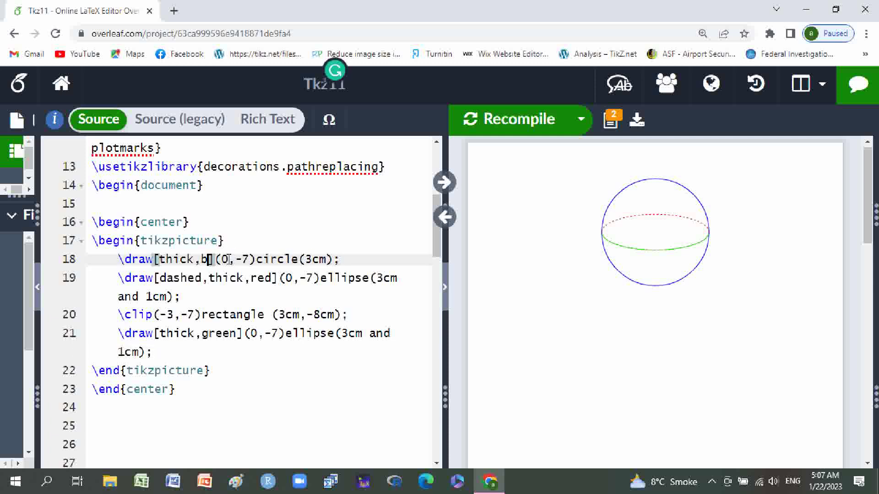
key(BackSpace)
text(p)
text(urp)
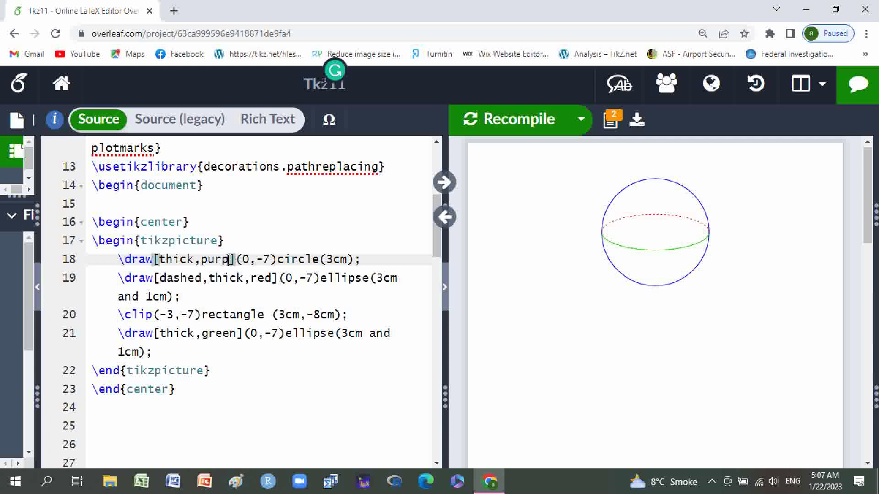
text(le)
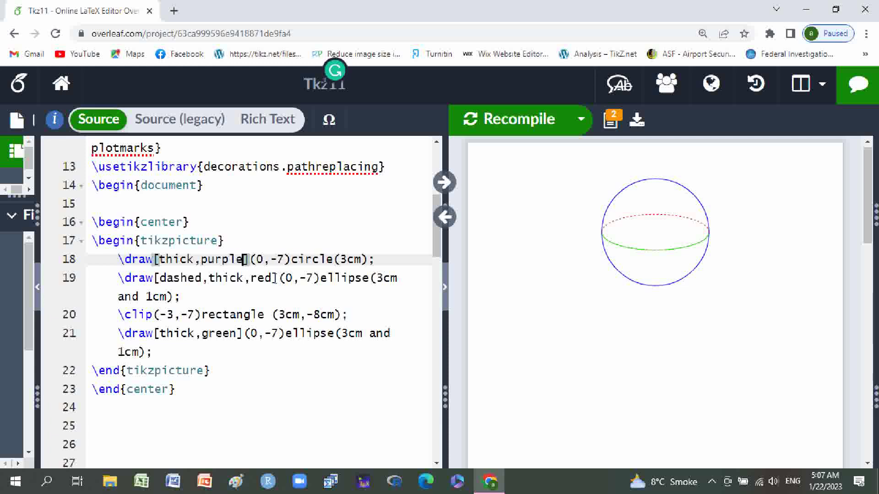
click(270, 279)
key(BackSpace)
key(BackSpace)
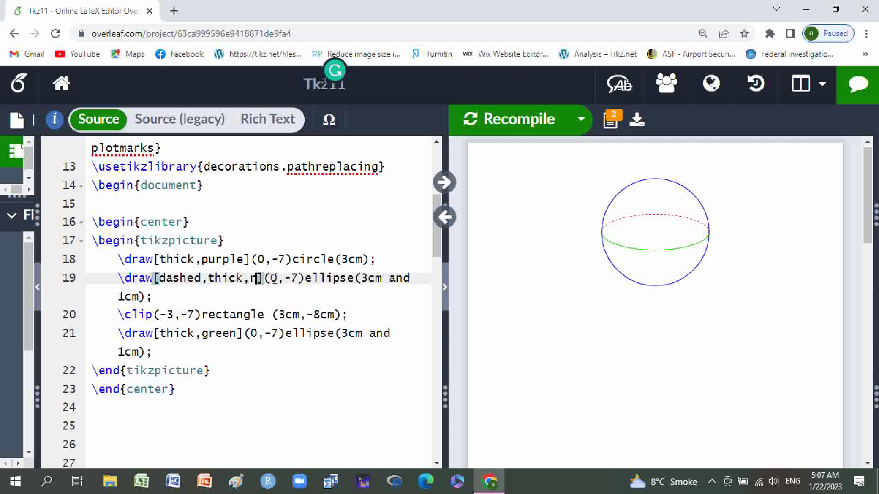
key(BackSpace)
text(blac)
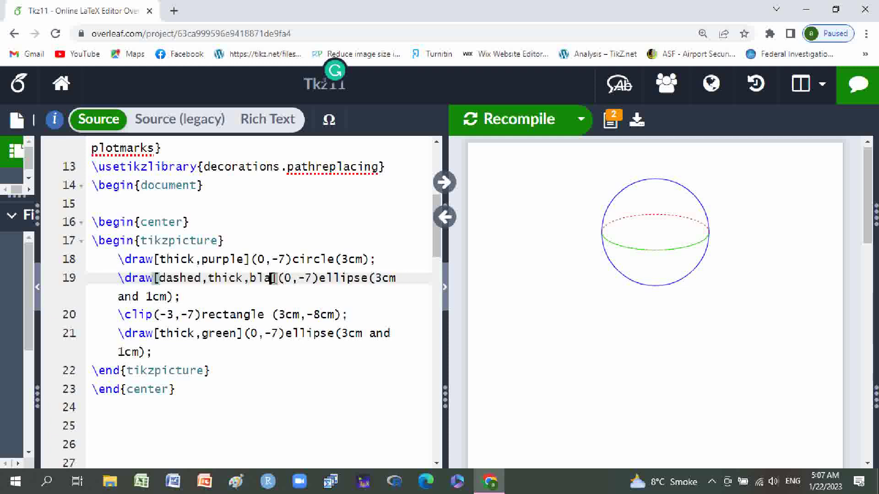
text(k)
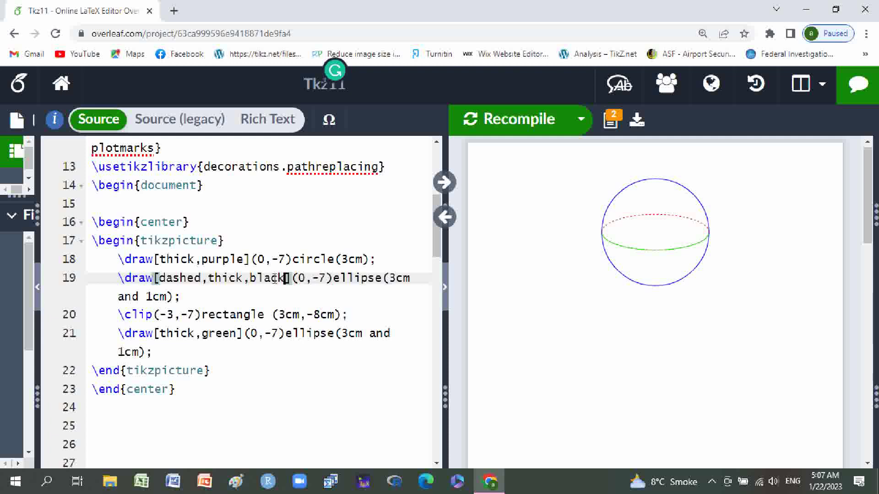
click(235, 333)
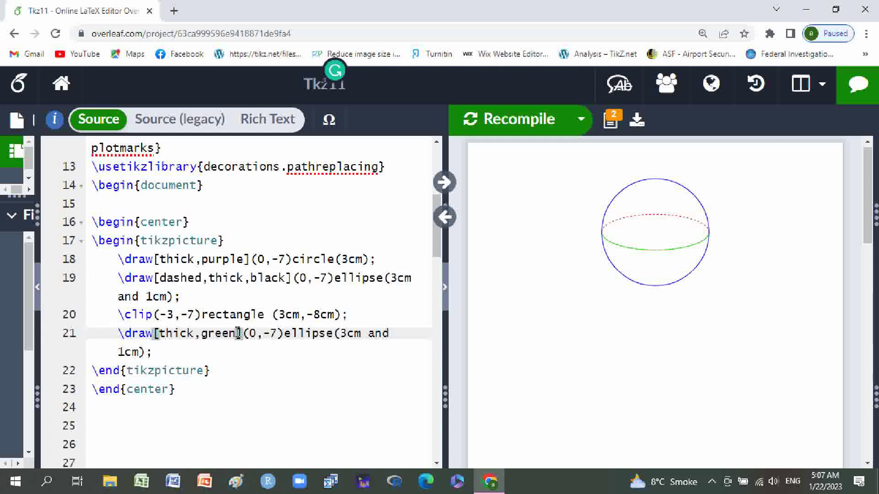
key(BackSpace)
key(BackSpace)
key(BackSpace)
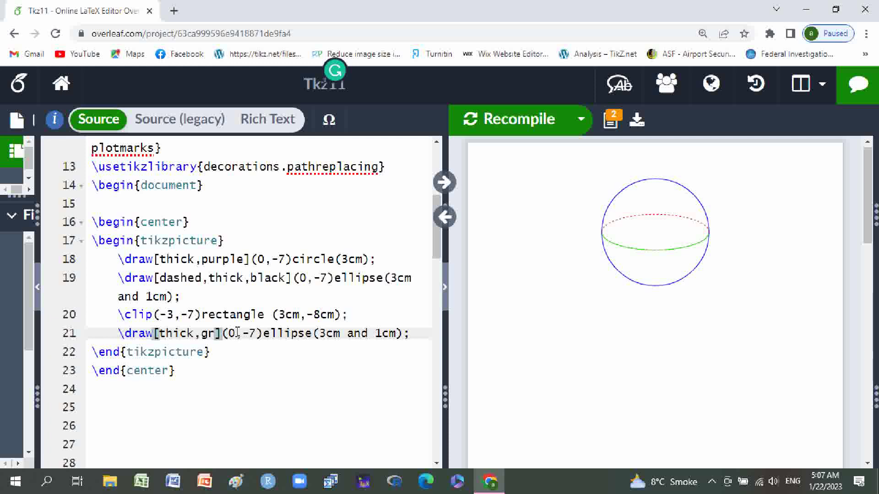
key(BackSpace)
key(BackSpace)
text(ye)
text(llow)
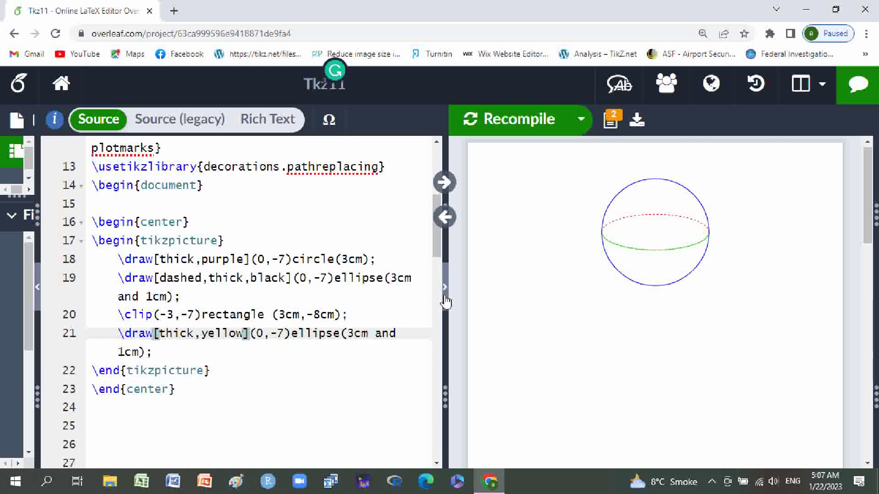
Step: Recompile to check the purple, black and yellow sphere, then hide the PDF pane
click(509, 119)
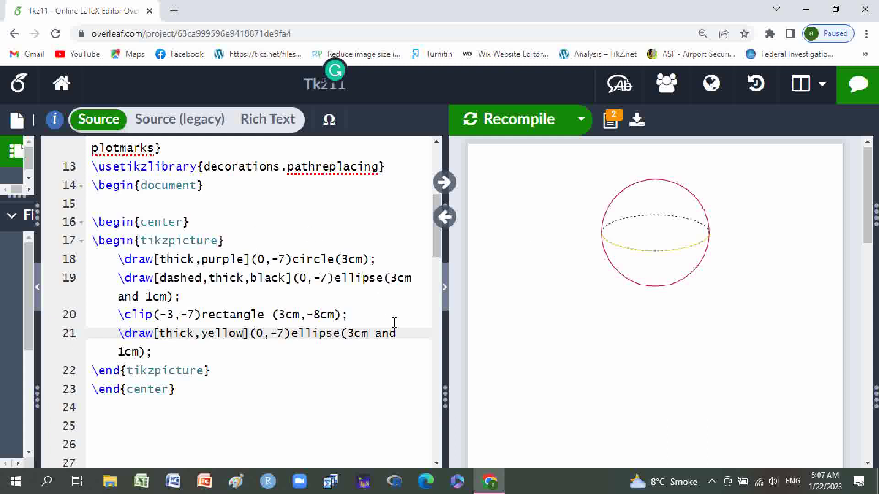
click(444, 287)
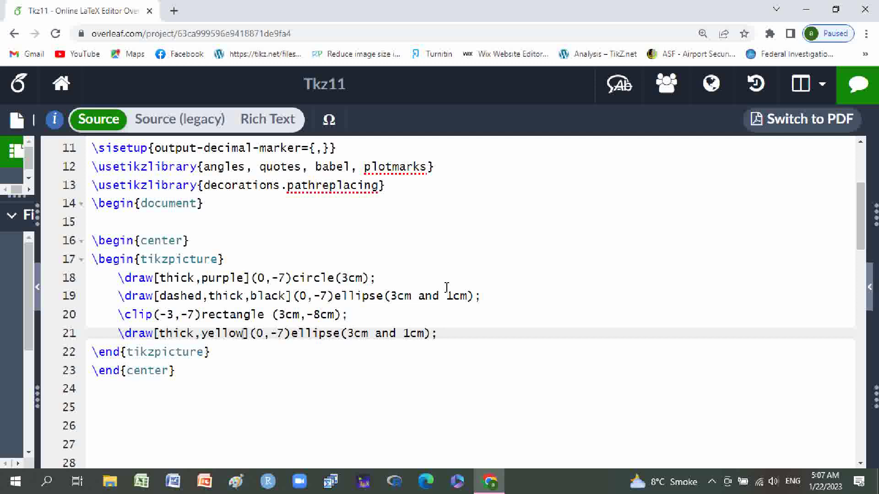